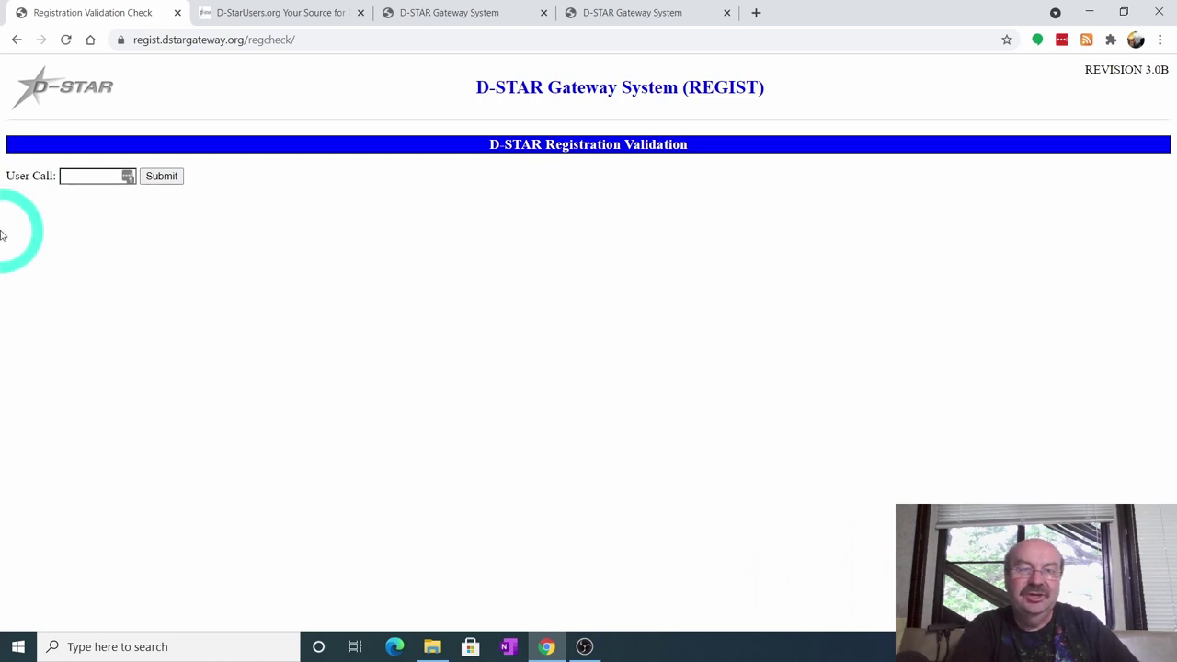
Step: Check the D-STAR registration status of the operator's own call sign
{"action": "left_click", "coordinate": [72, 181]}
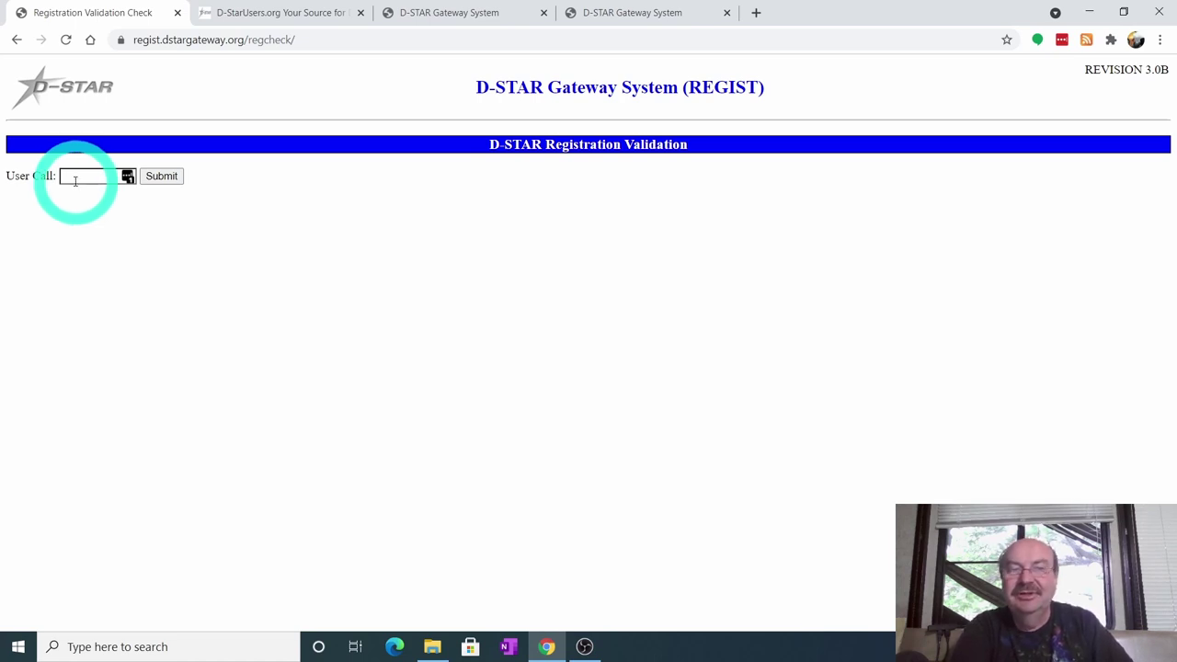
{"action": "left_click", "coordinate": [104, 228]}
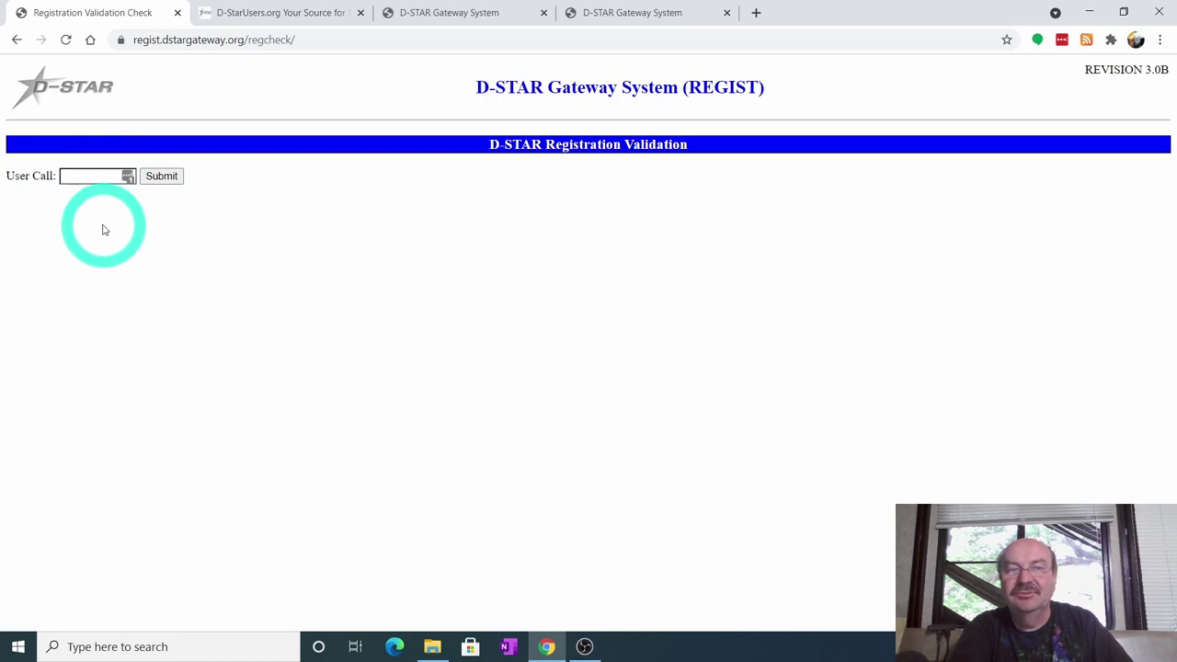
{"action": "left_click", "coordinate": [97, 219]}
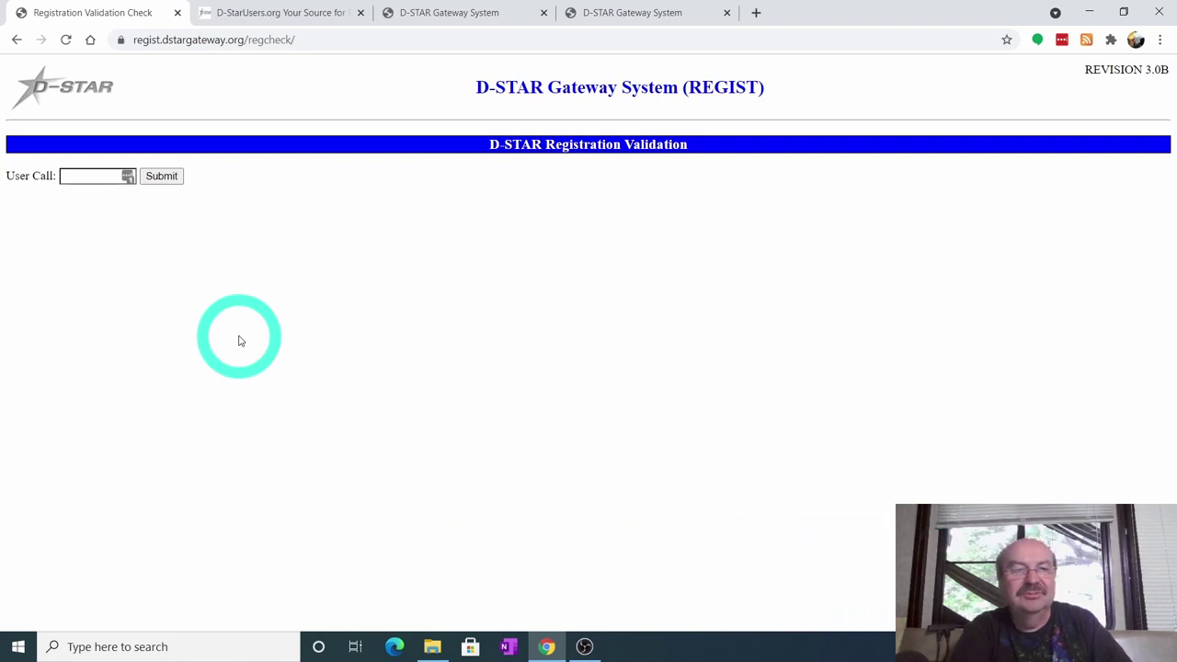
{"action": "left_click", "coordinate": [88, 177]}
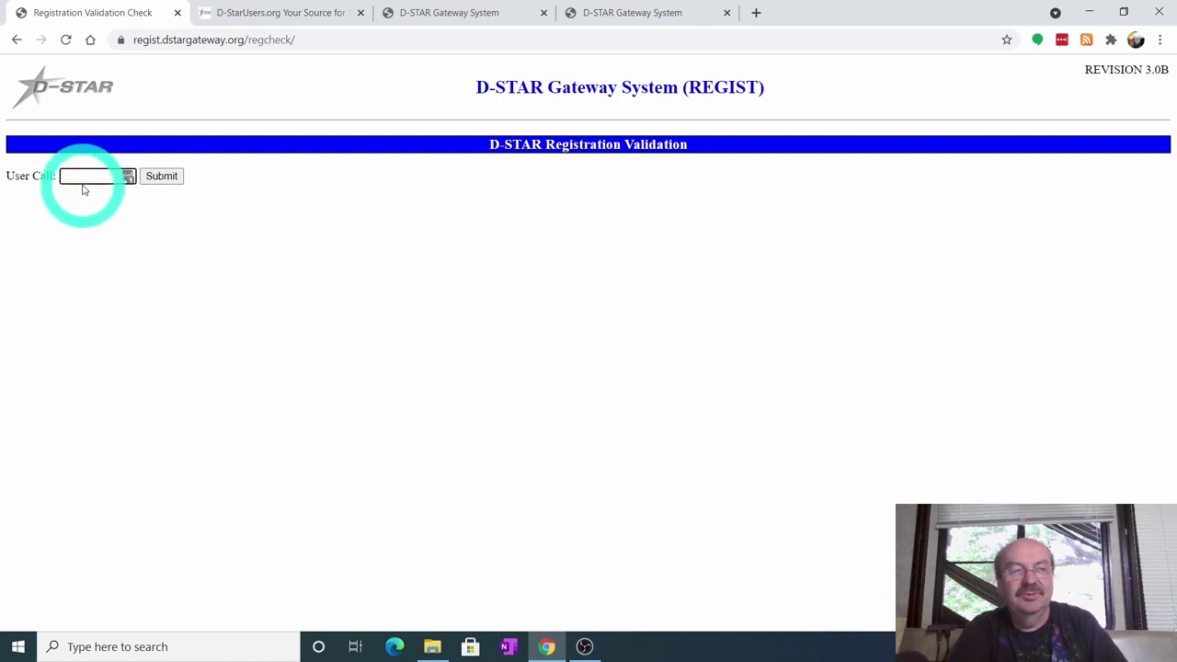
{"action": "type", "text": "WA2"}
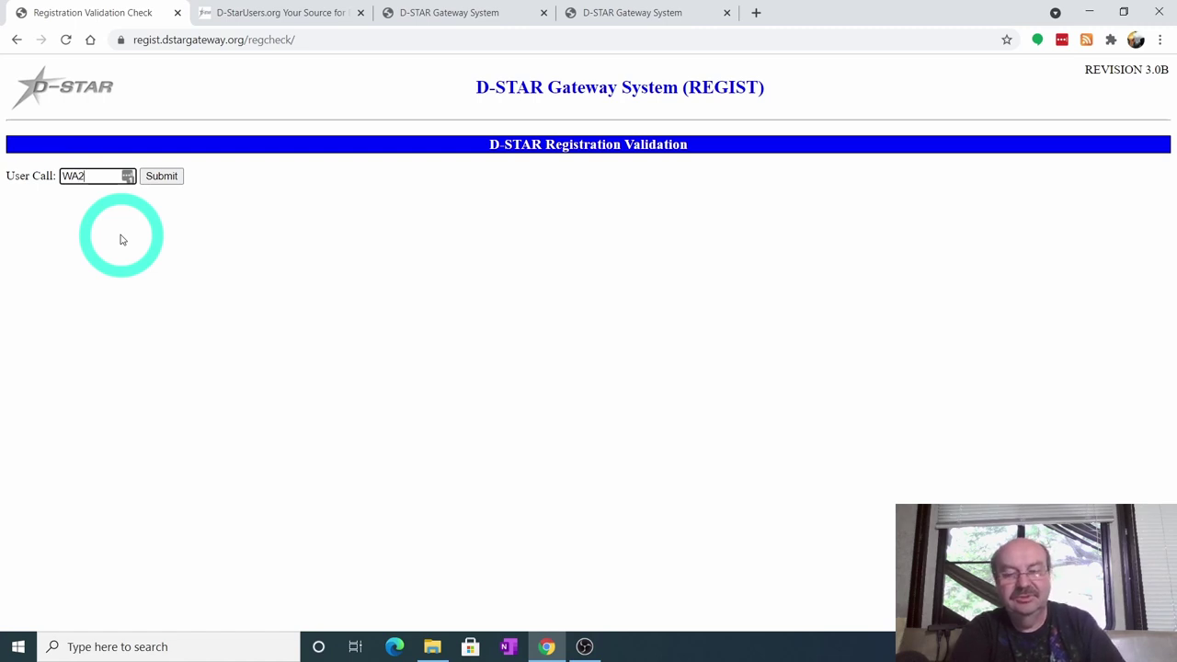
{"action": "type", "text": "IVD"}
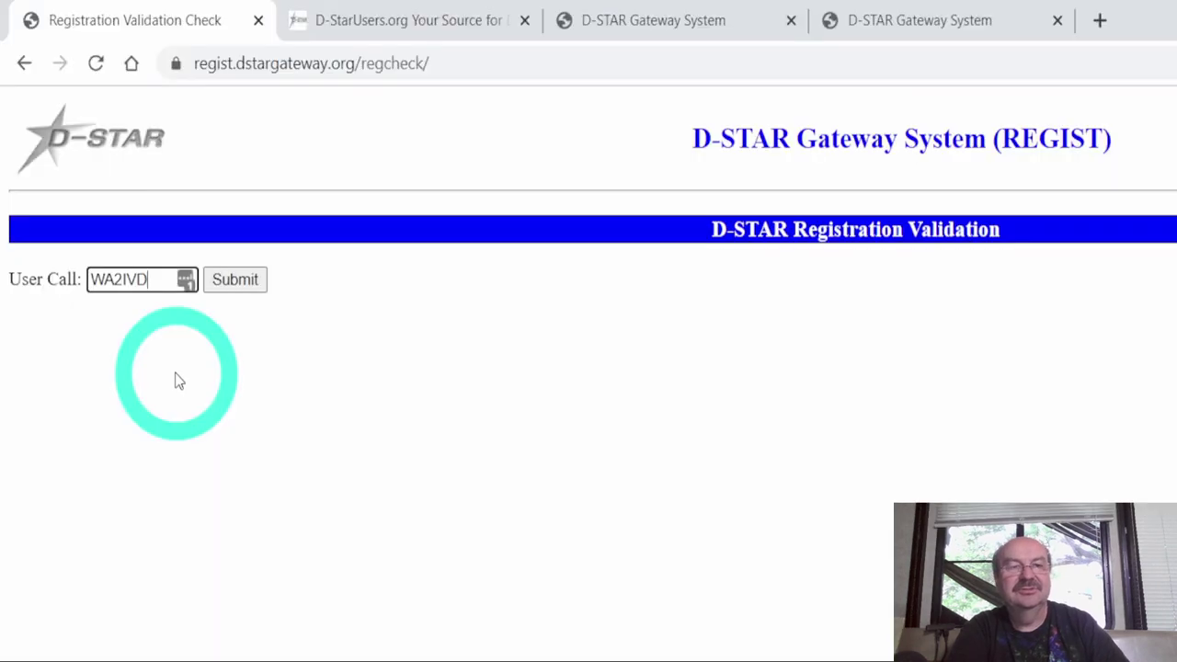
{"action": "left_click", "coordinate": [235, 280]}
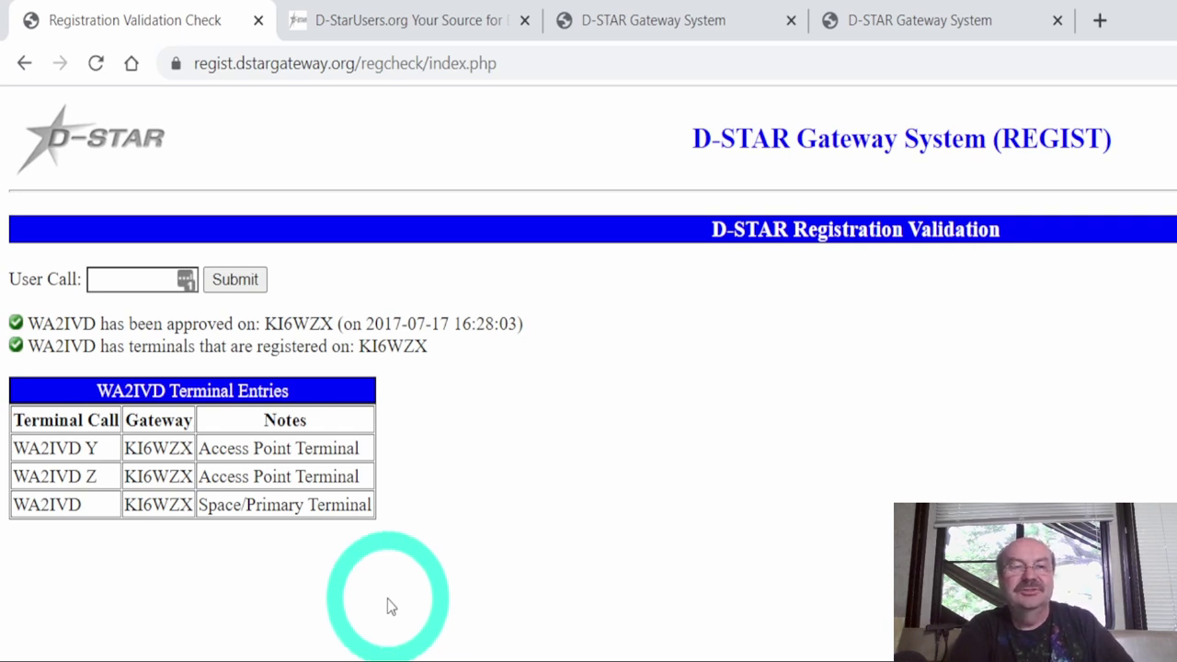
Step: Run the registration check for a second operator's call sign
{"action": "left_click", "coordinate": [124, 279]}
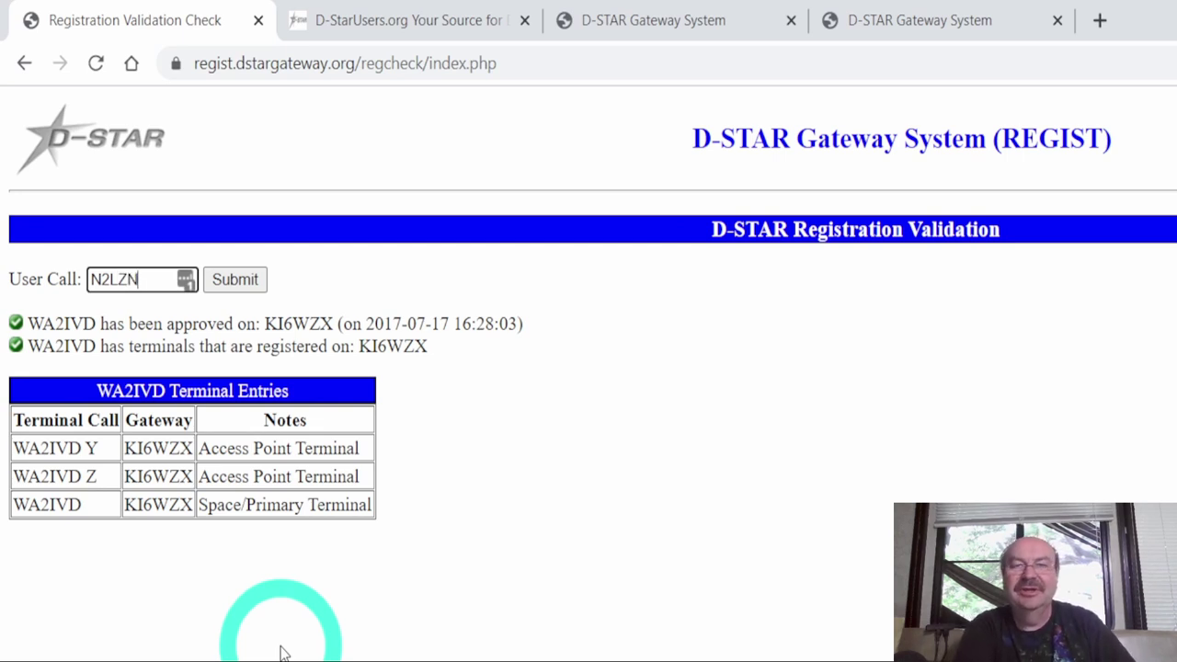
{"action": "left_click", "coordinate": [229, 285]}
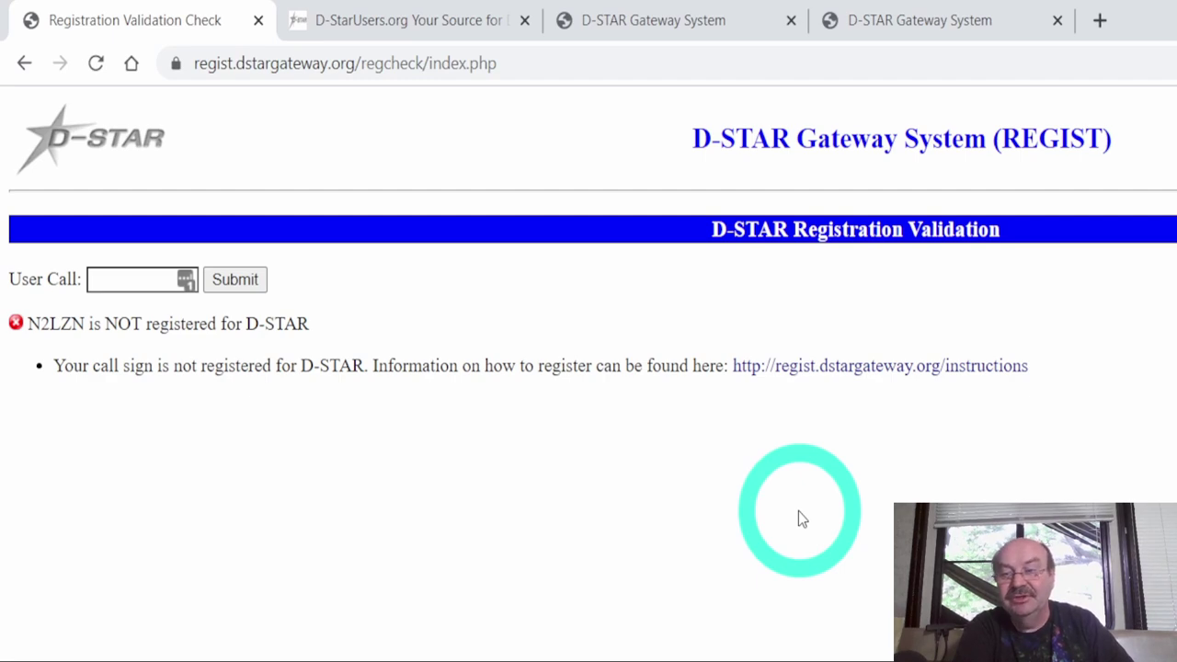
Step: Open the D-Star repeater directory on dstarusers.org and set its filters to Gateway Enabled and country USA
{"action": "left_click", "coordinate": [354, 26]}
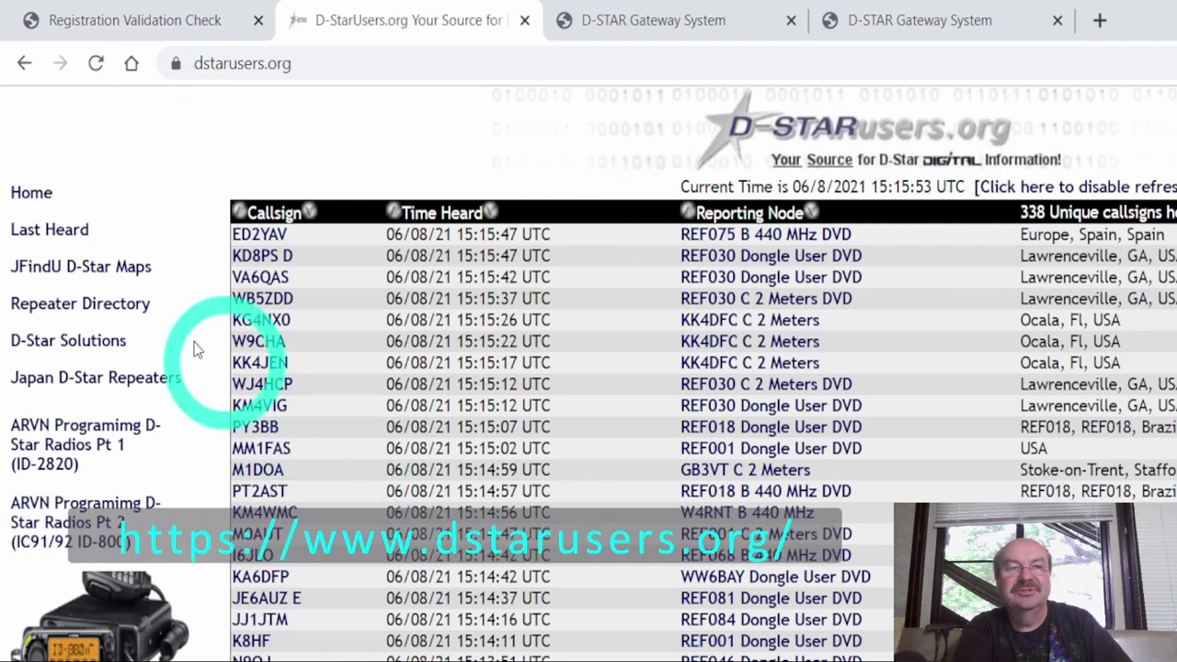
{"action": "left_click", "coordinate": [52, 313]}
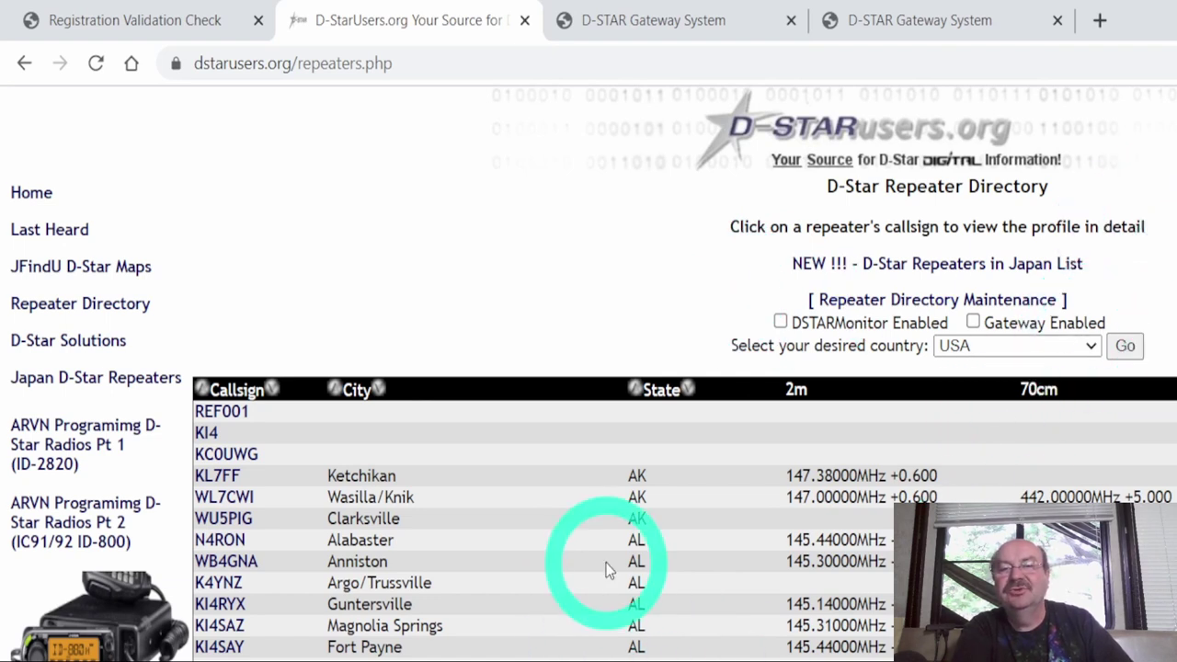
{"action": "left_click", "coordinate": [973, 323]}
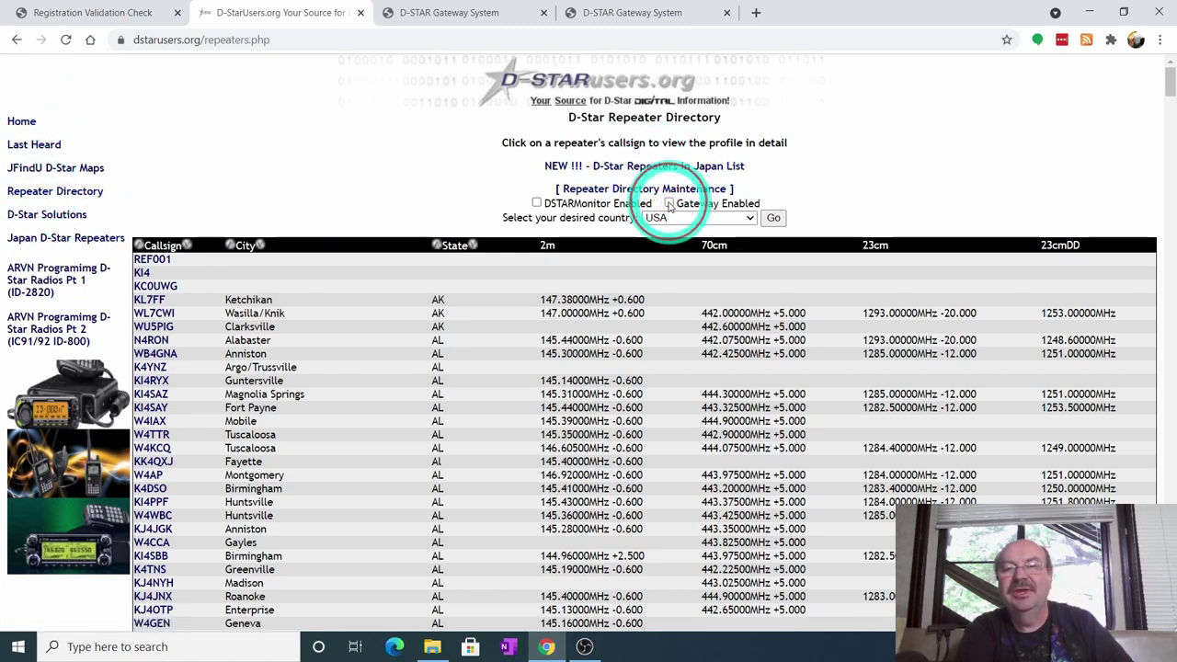
{"action": "left_click", "coordinate": [669, 203]}
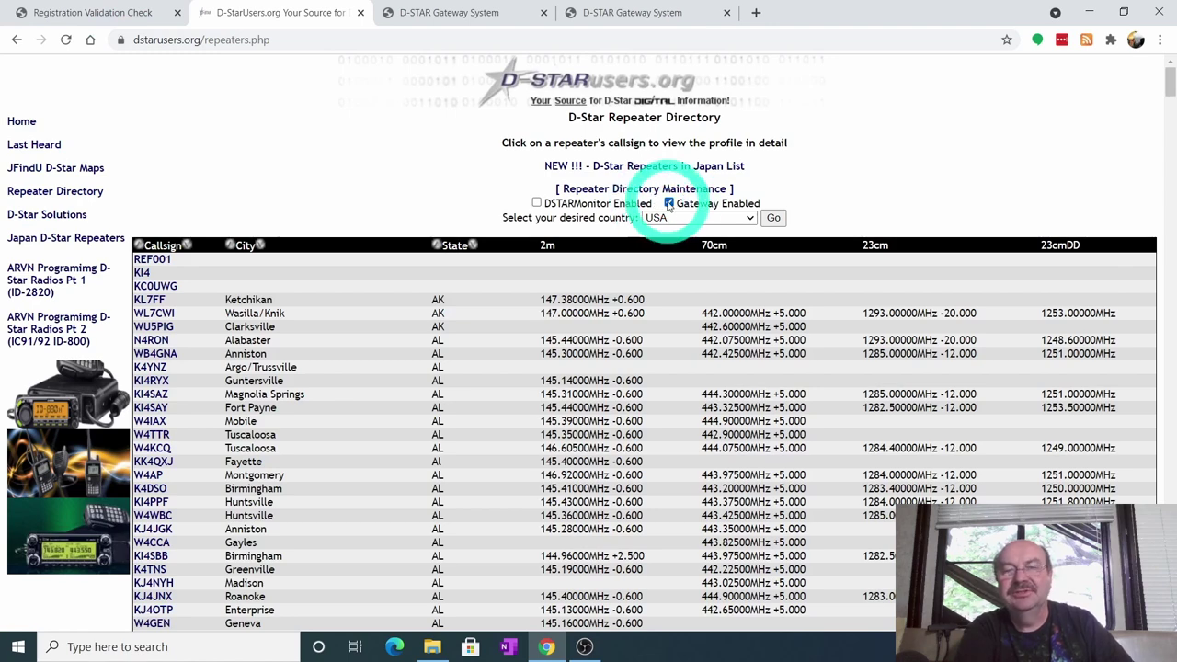
{"action": "left_click", "coordinate": [750, 219]}
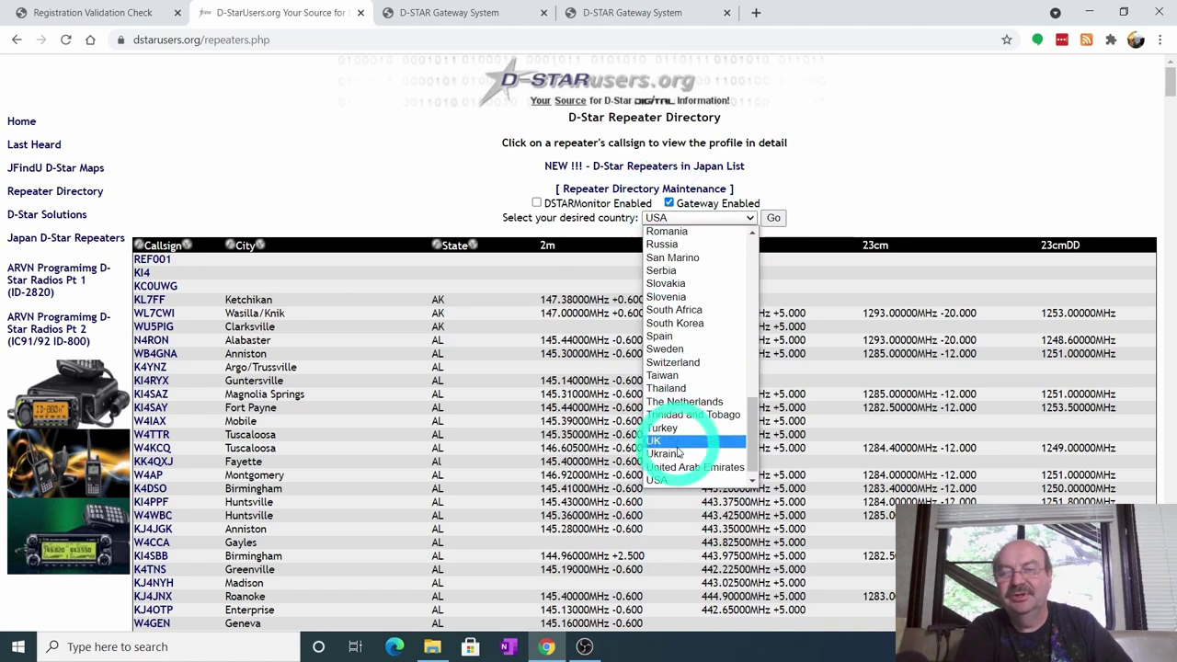
{"action": "left_click", "coordinate": [664, 480]}
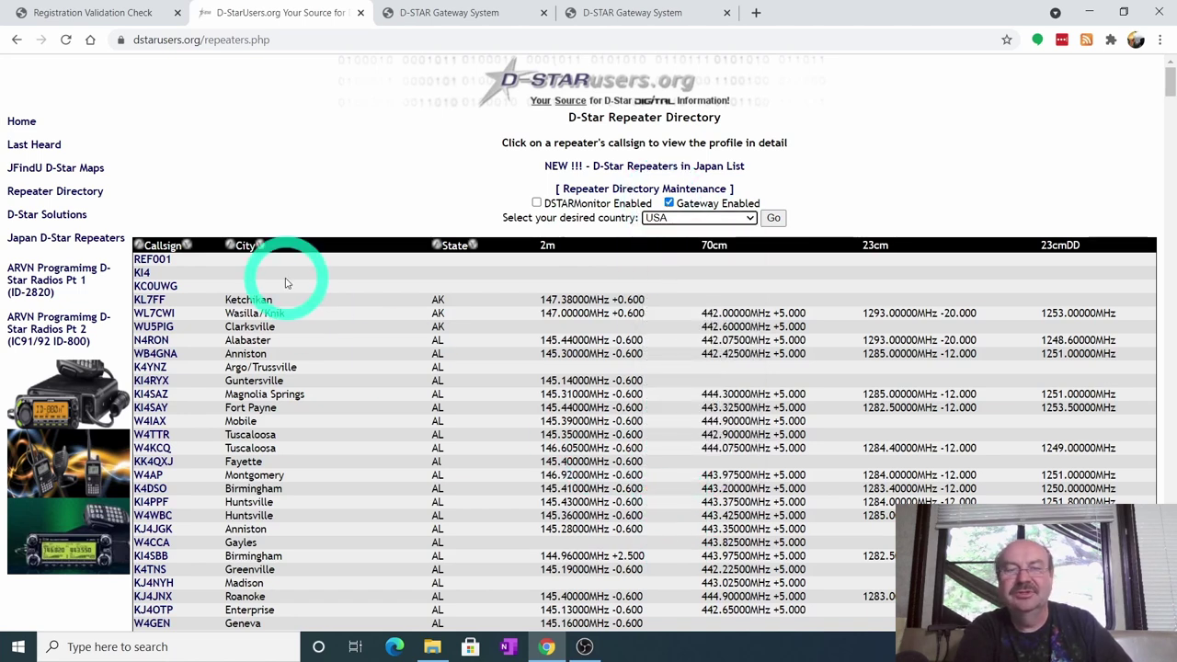
Step: Sort the repeater directory by state in ascending order and view the details of the KI6MGN repeater at Palomar Mtn
{"action": "left_click", "coordinate": [450, 245]}
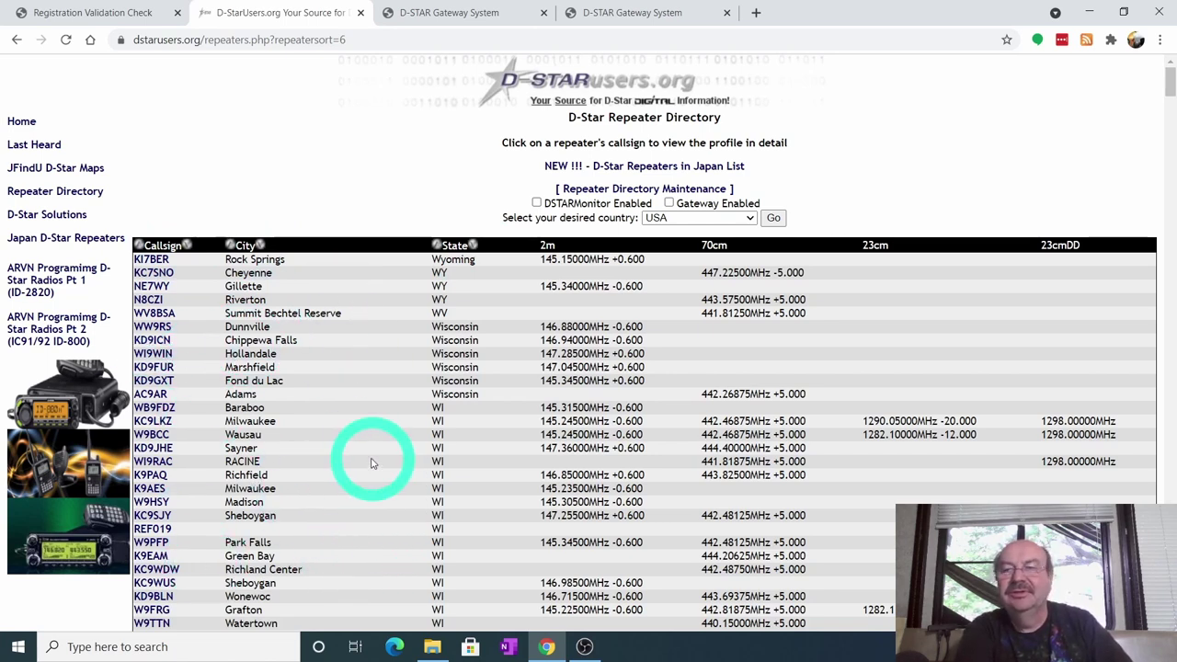
{"action": "left_click", "coordinate": [471, 246]}
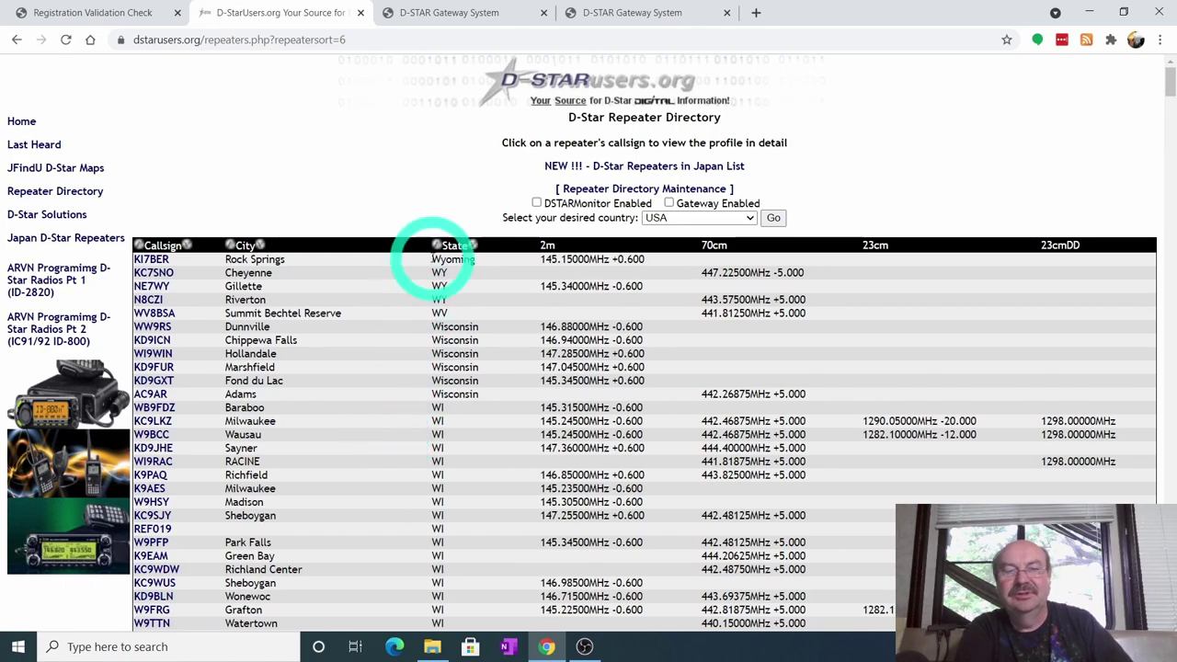
{"action": "left_click", "coordinate": [436, 246]}
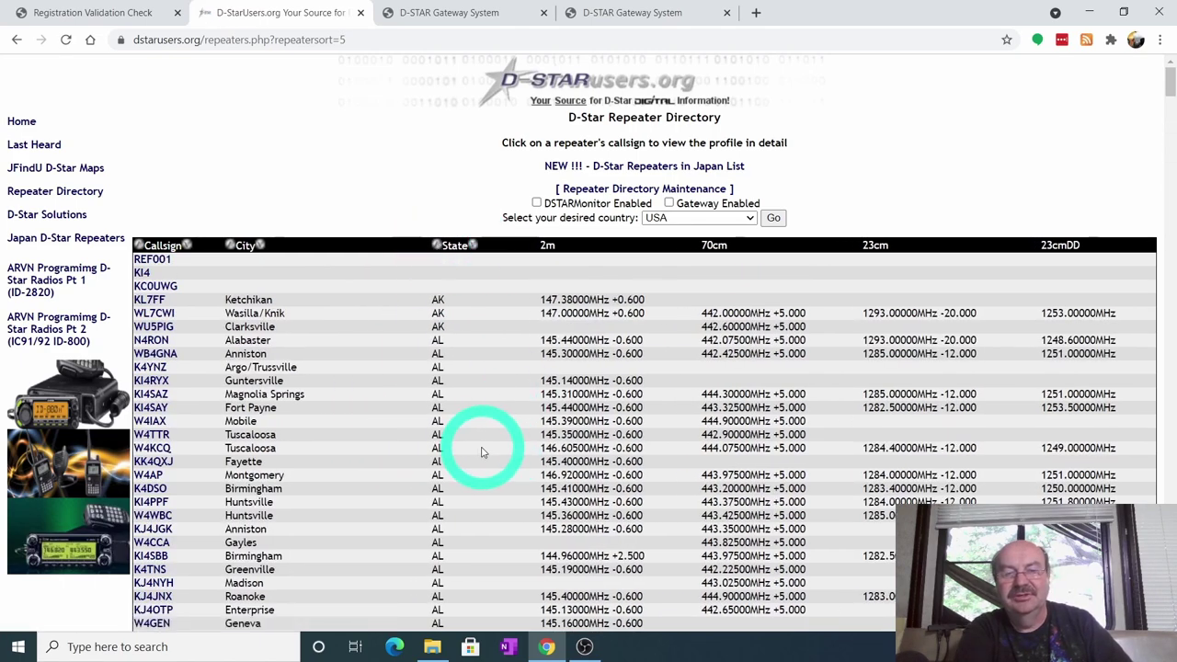
{"action": "scroll", "coordinate": [468, 446], "scroll_direction": "down", "scroll_amount": 6}
{"action": "scroll", "coordinate": [461, 446], "scroll_direction": "down", "scroll_amount": 6}
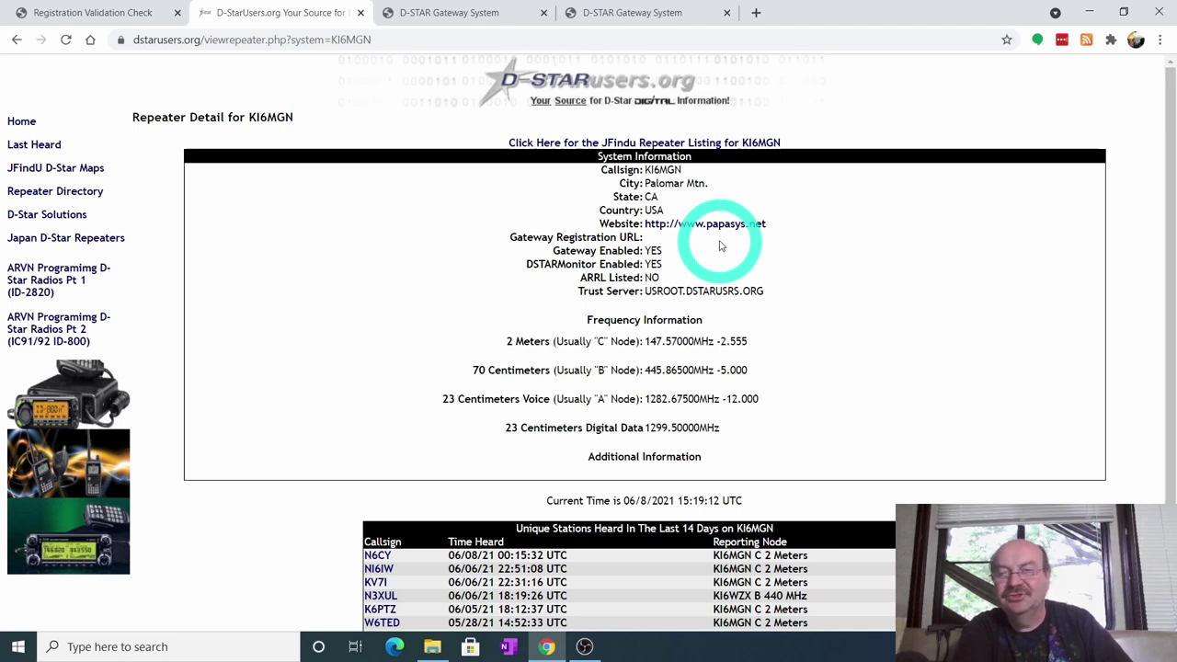
Step: Return to the repeater directory and view the details of the W6CO repeater in Napa, CA
{"action": "left_click", "coordinate": [32, 192]}
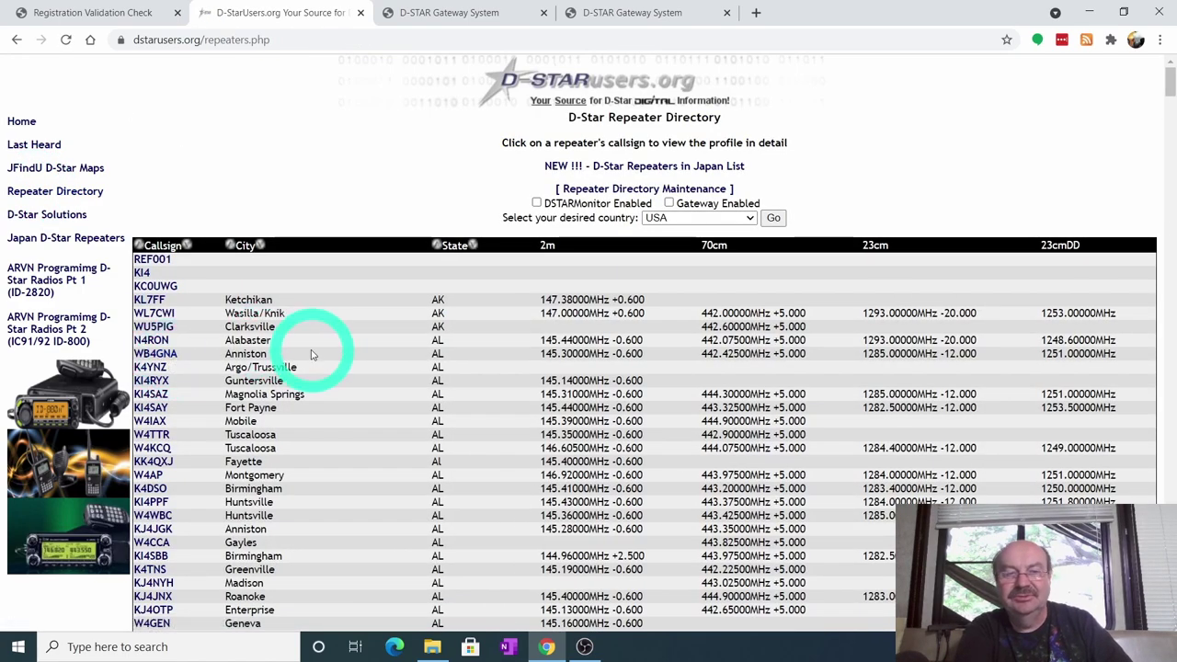
{"action": "scroll", "coordinate": [327, 378], "scroll_direction": "down", "scroll_amount": 2}
{"action": "scroll", "coordinate": [327, 379], "scroll_direction": "down", "scroll_amount": 12}
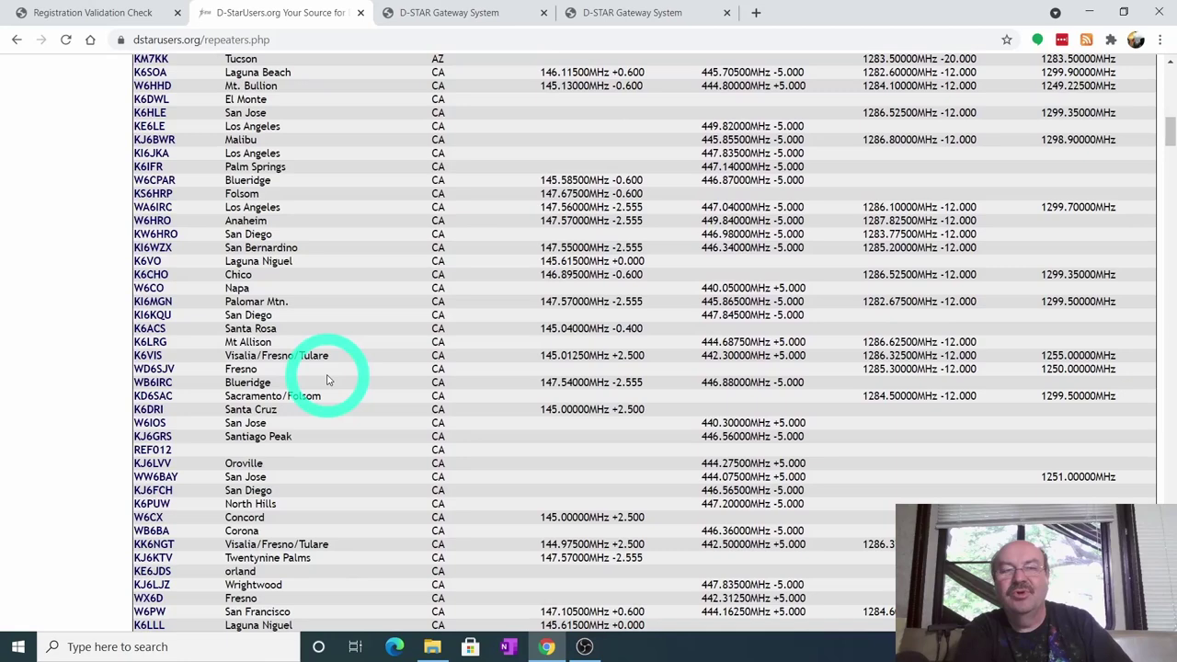
{"action": "left_click", "coordinate": [145, 287]}
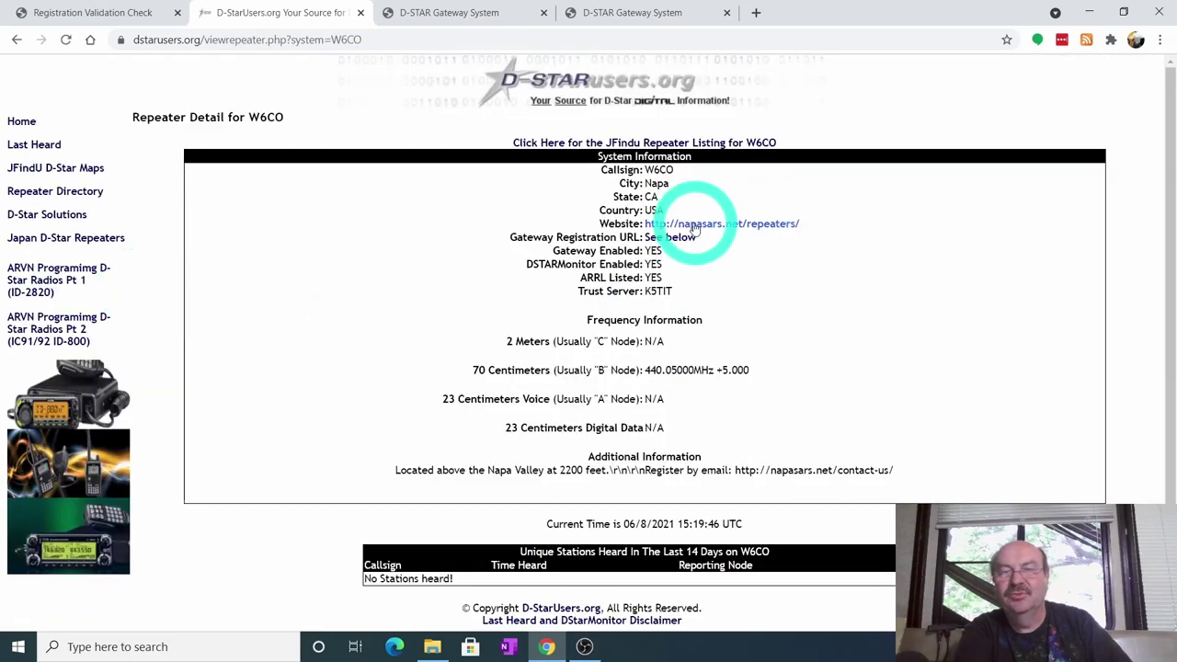
{"action": "scroll", "coordinate": [644, 420], "scroll_direction": "down", "scroll_amount": 1}
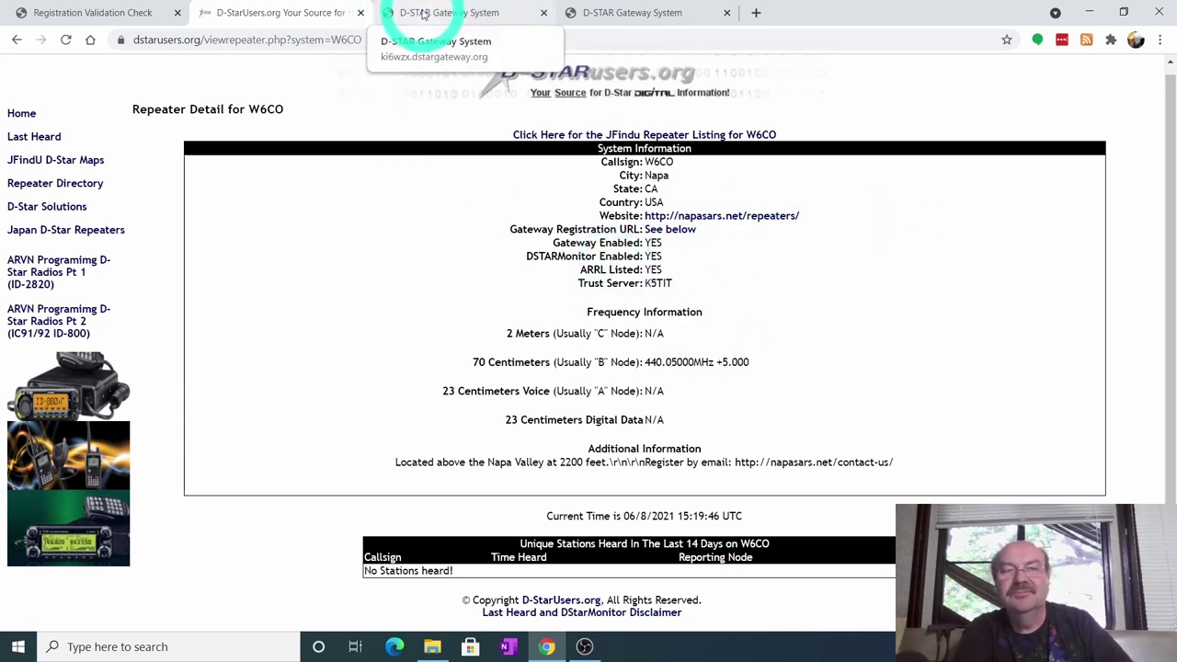
Step: Open the new-user registration form on the D-STAR Gateway System (REGIST) site
{"action": "left_click", "coordinate": [609, 12]}
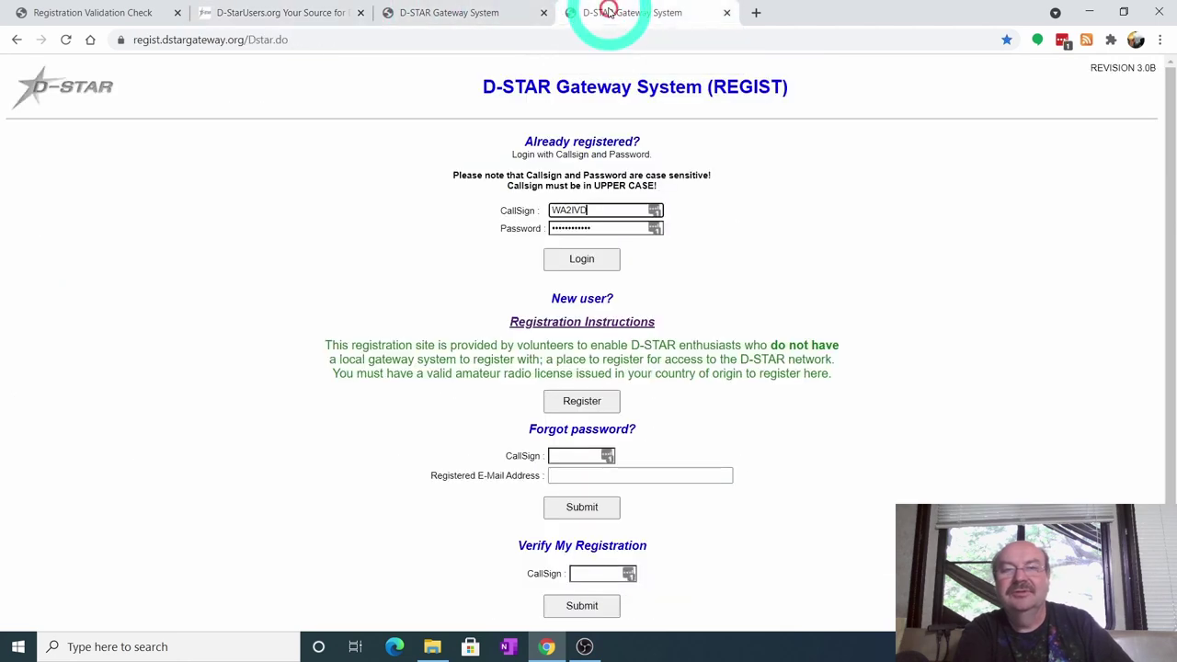
{"action": "left_click", "coordinate": [641, 210]}
{"action": "scroll", "coordinate": [580, 281], "scroll_direction": "down", "scroll_amount": 1}
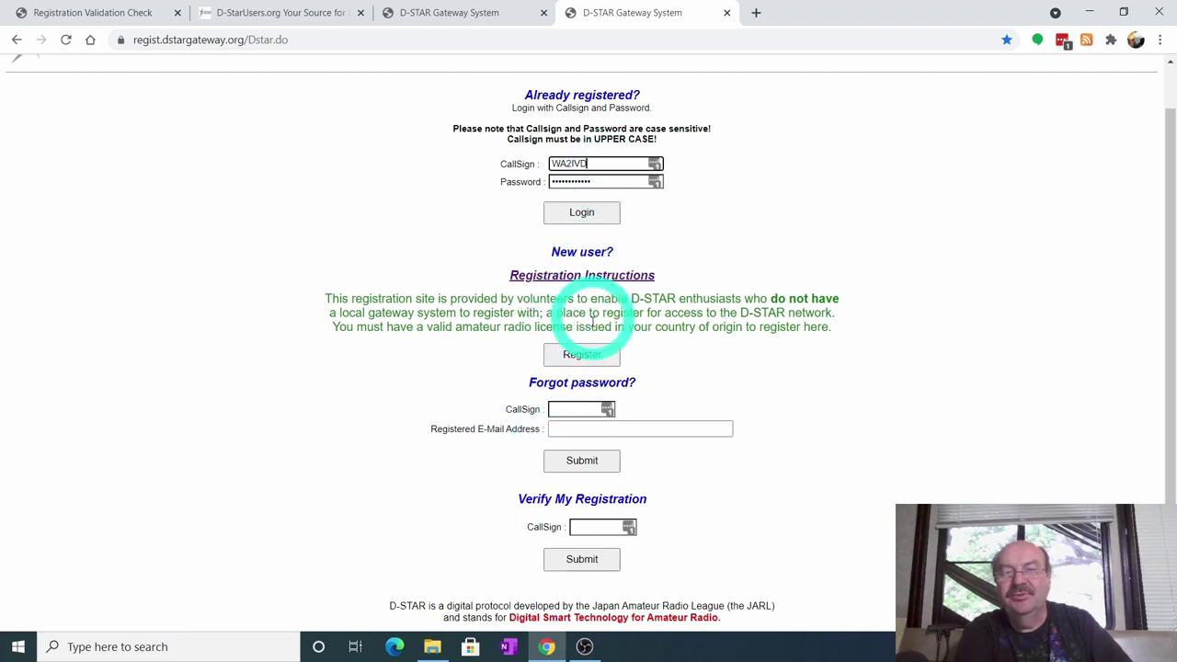
{"action": "left_click", "coordinate": [580, 359]}
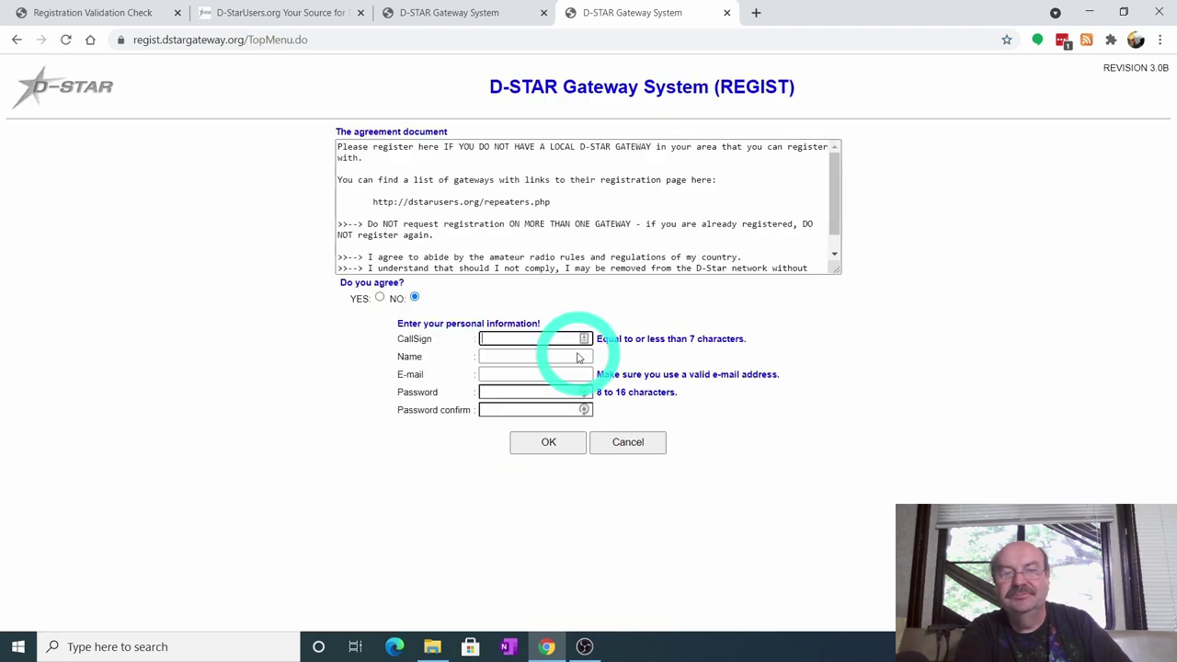
Step: Accept the agreement with YES on the registration form and review the personal information fields
{"action": "left_click", "coordinate": [513, 338]}
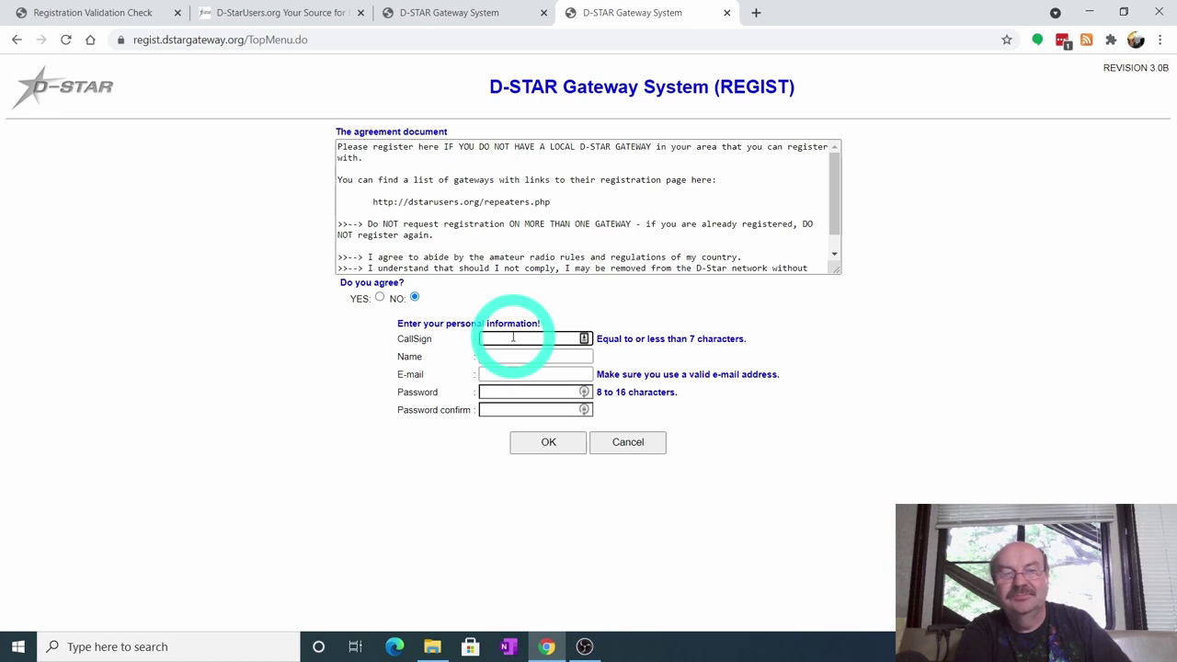
{"action": "left_click", "coordinate": [497, 373]}
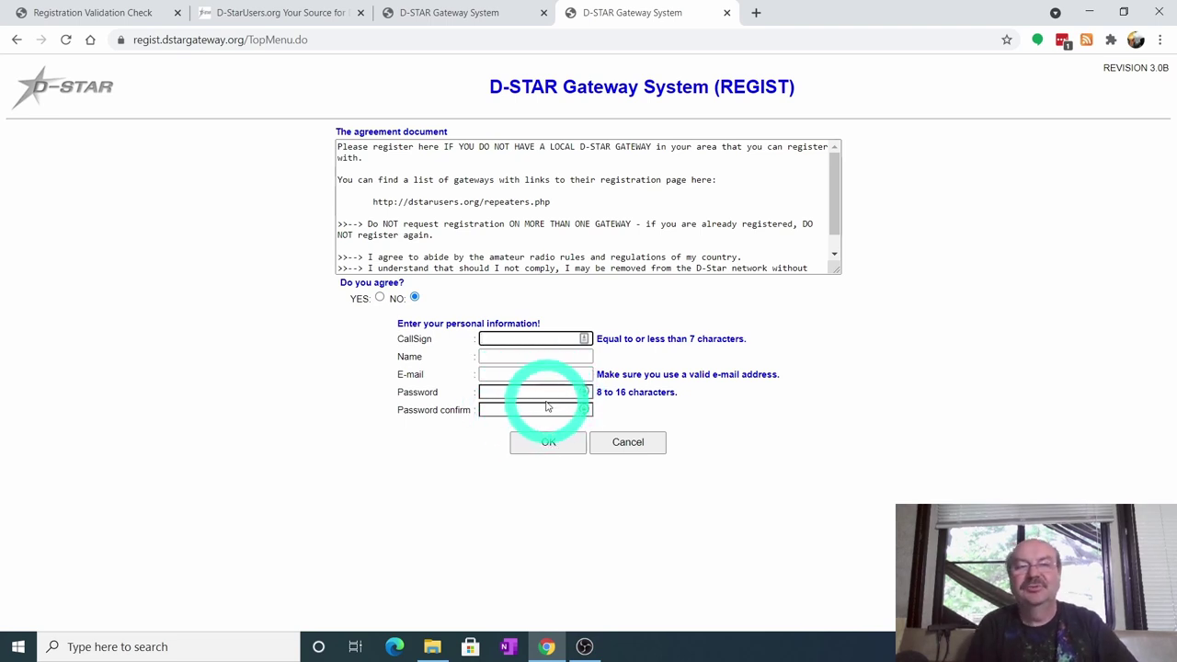
{"action": "left_click", "coordinate": [380, 299]}
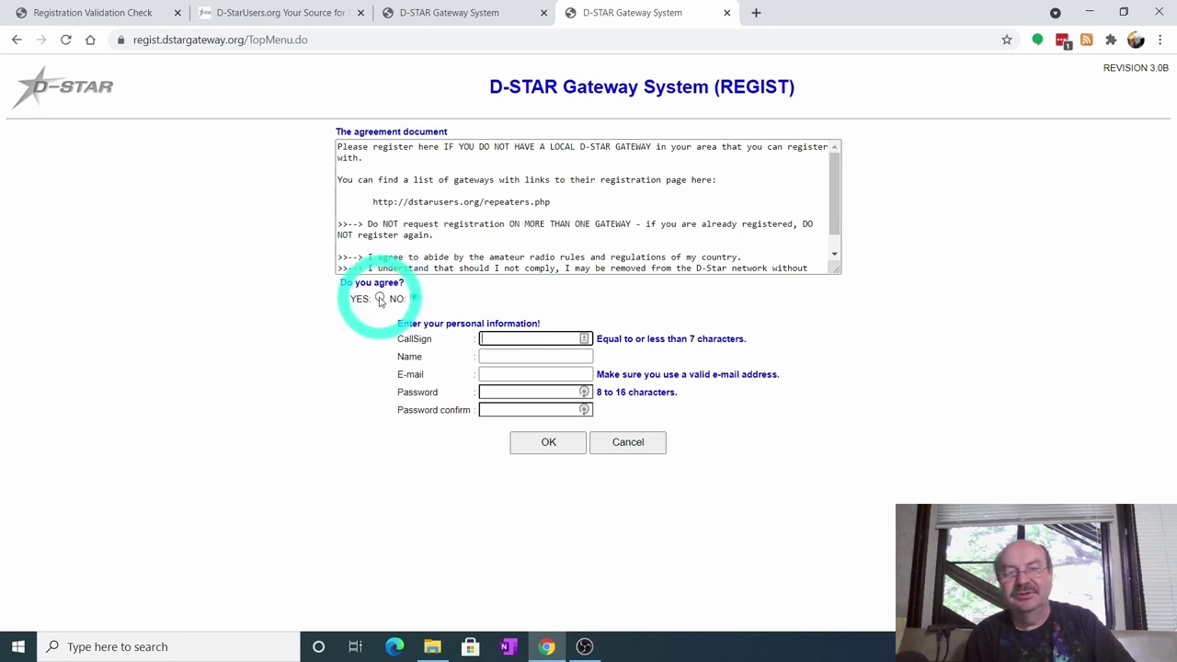
{"action": "left_click", "coordinate": [524, 339]}
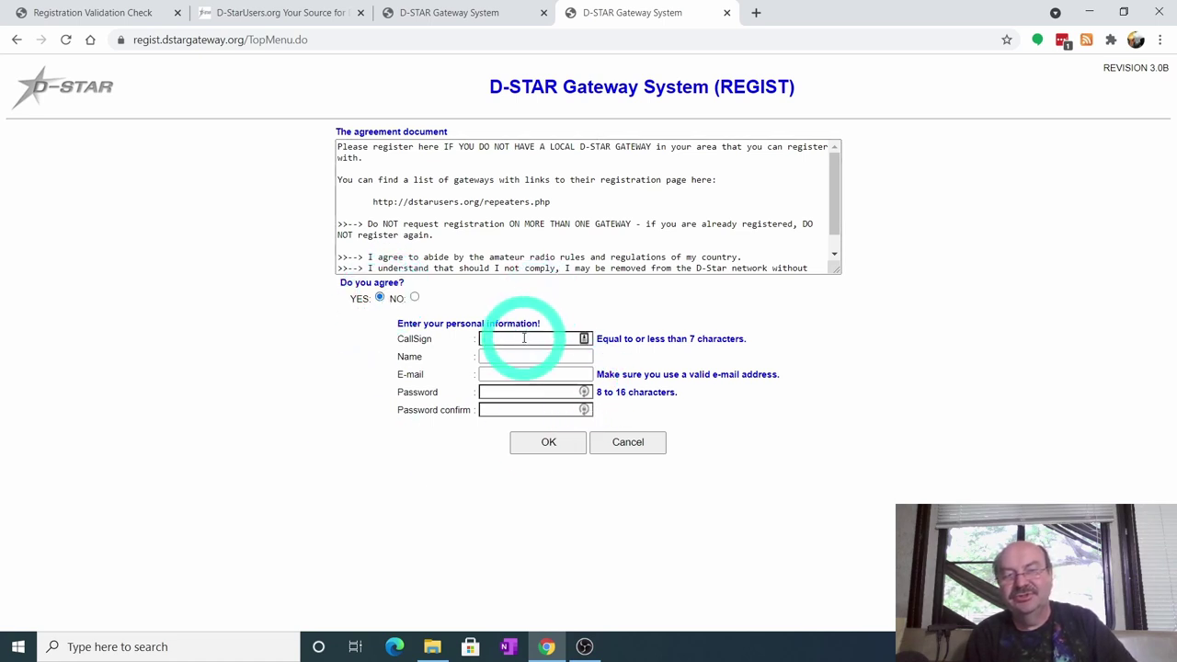
{"action": "left_click", "coordinate": [522, 411]}
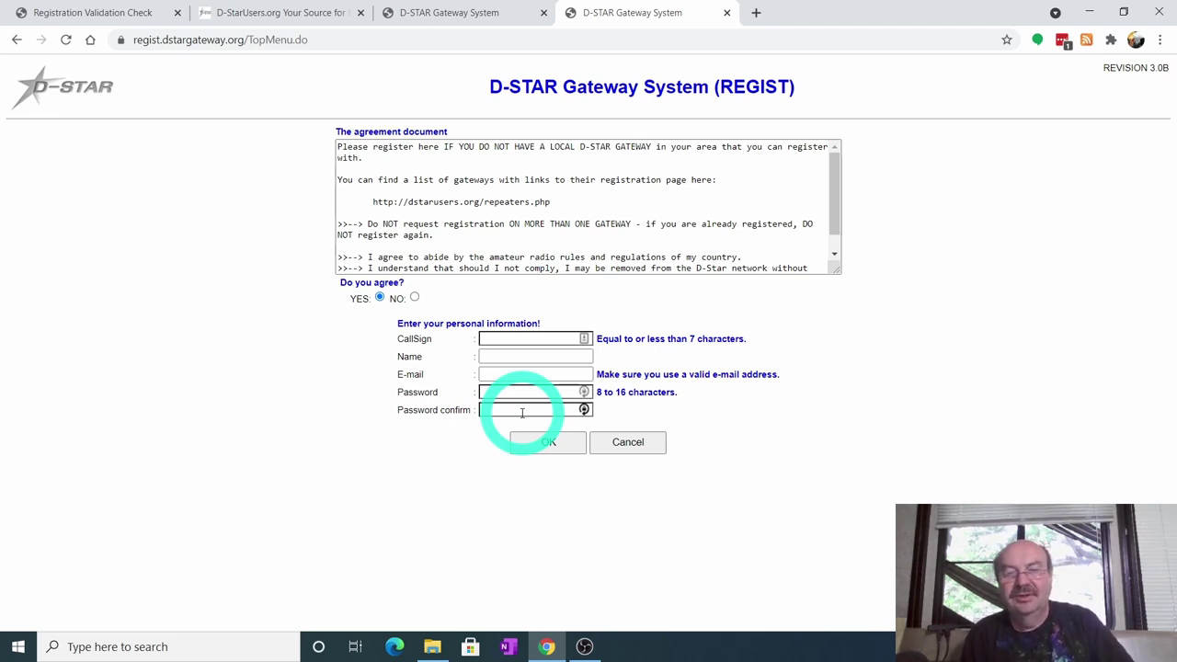
{"action": "left_click", "coordinate": [541, 444]}
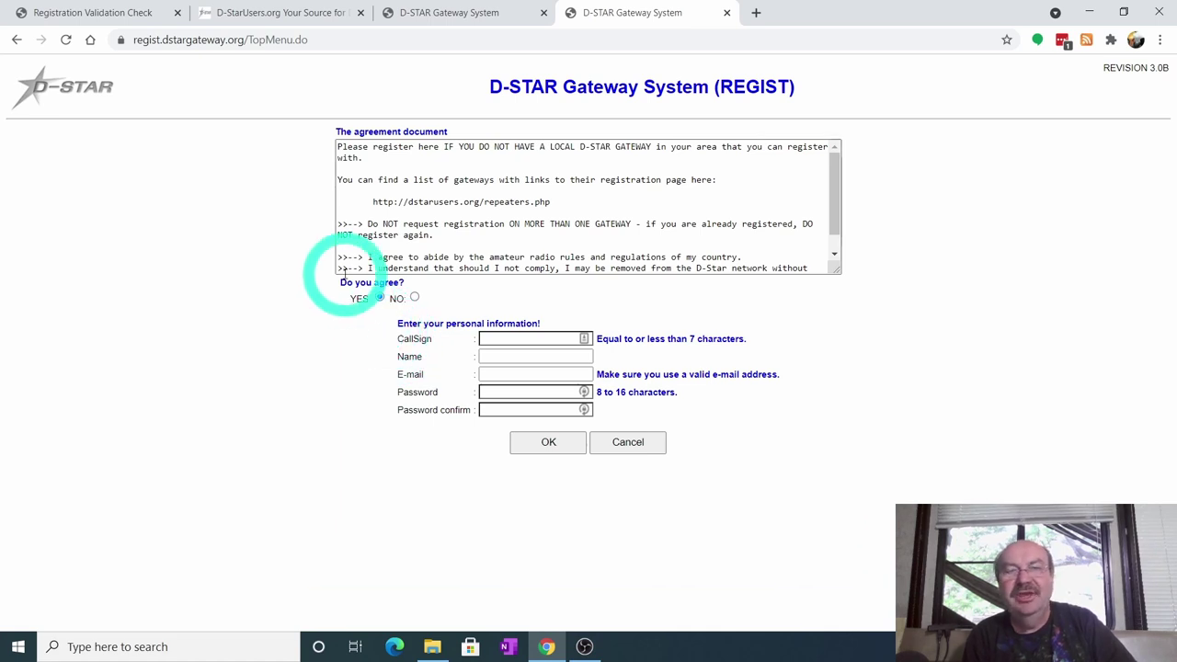
Step: Log in to the KI6WZX gateway with the prefilled credentials and open the account's personal information page
{"action": "left_click", "coordinate": [435, 14]}
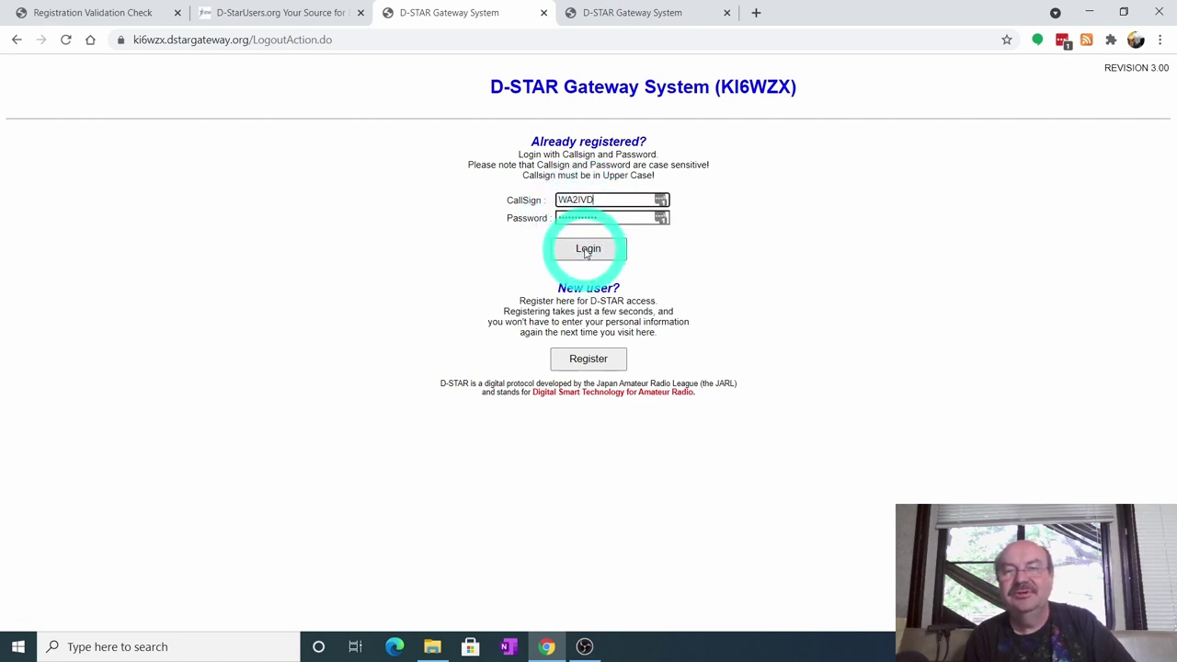
{"action": "left_click", "coordinate": [588, 249]}
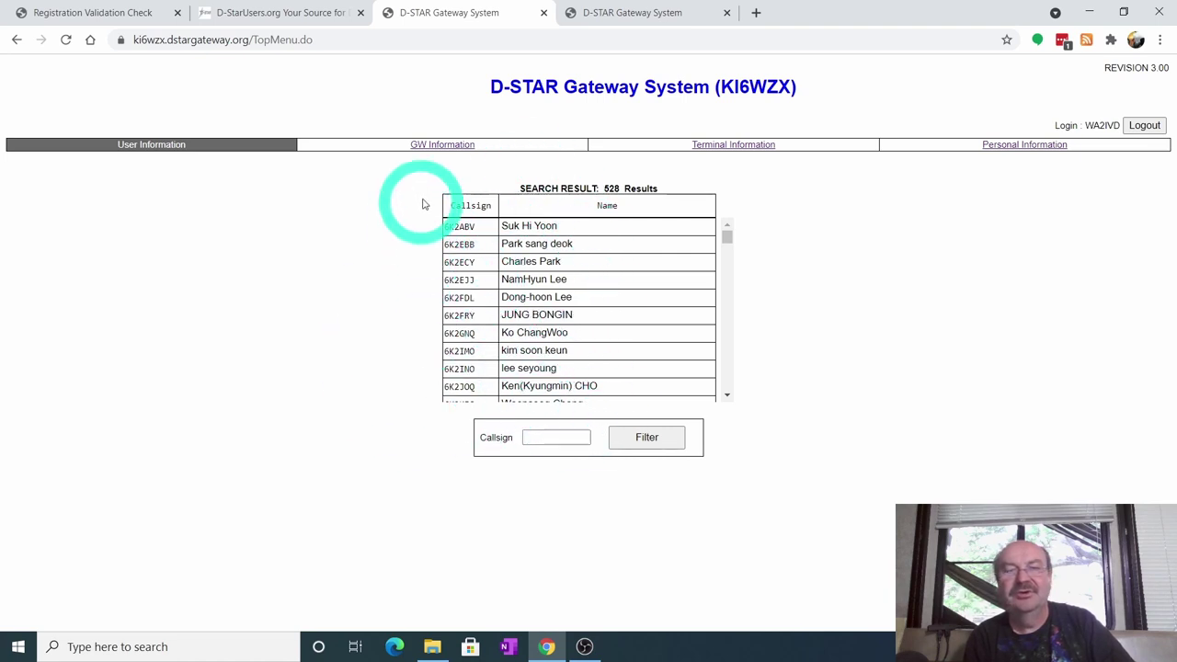
{"action": "left_click", "coordinate": [439, 150]}
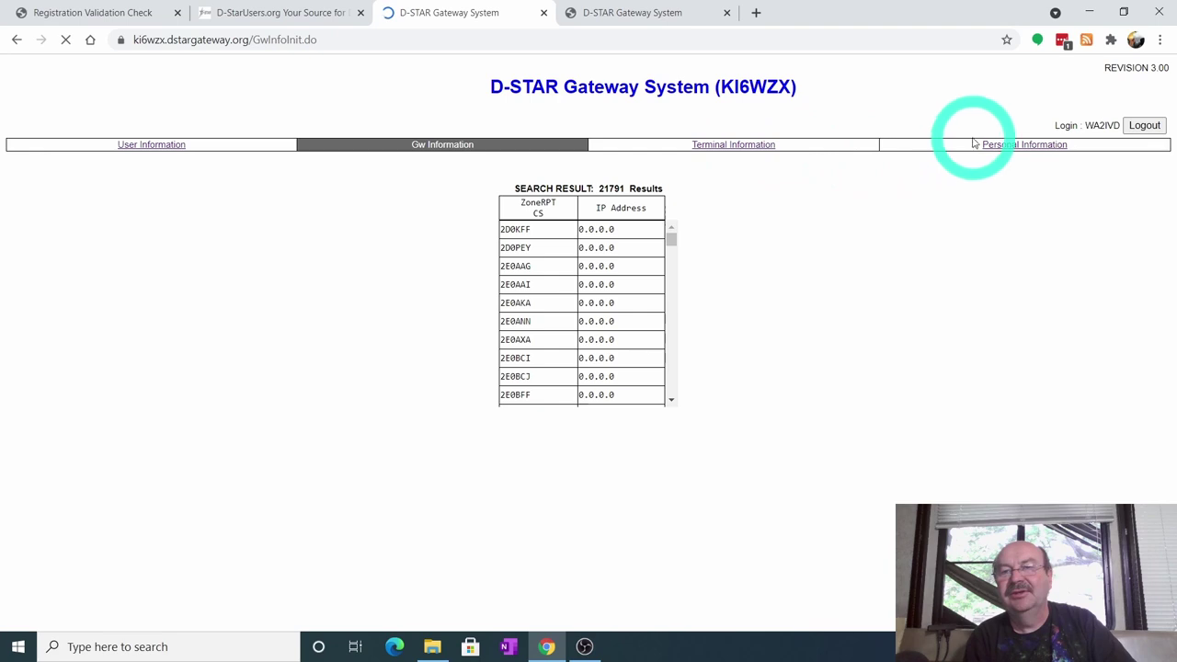
{"action": "left_click", "coordinate": [1025, 148]}
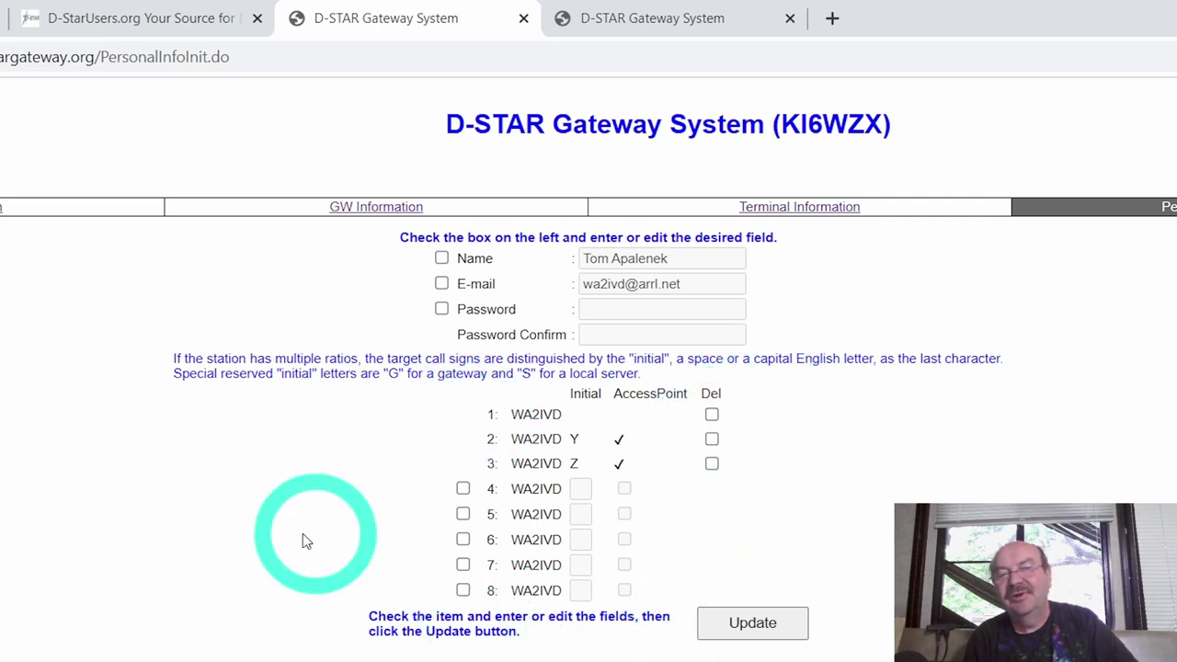
Step: Mark the terminal entry with initial Z for deletion and clear the mark again
{"action": "left_click", "coordinate": [712, 464]}
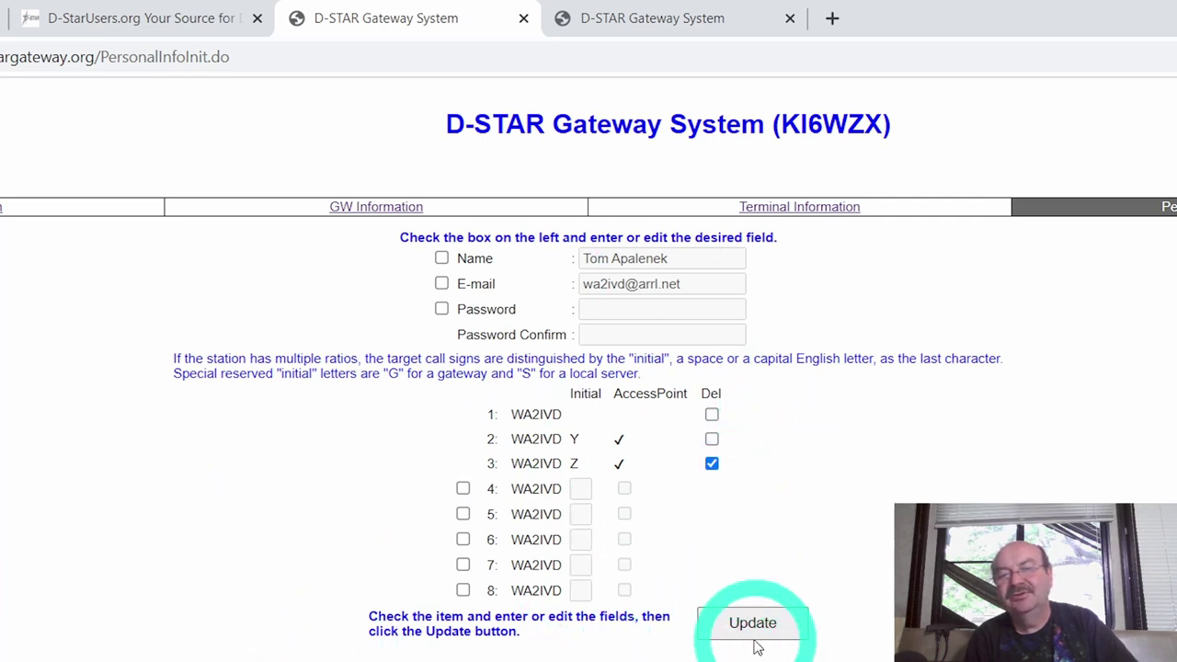
{"action": "left_click", "coordinate": [712, 463]}
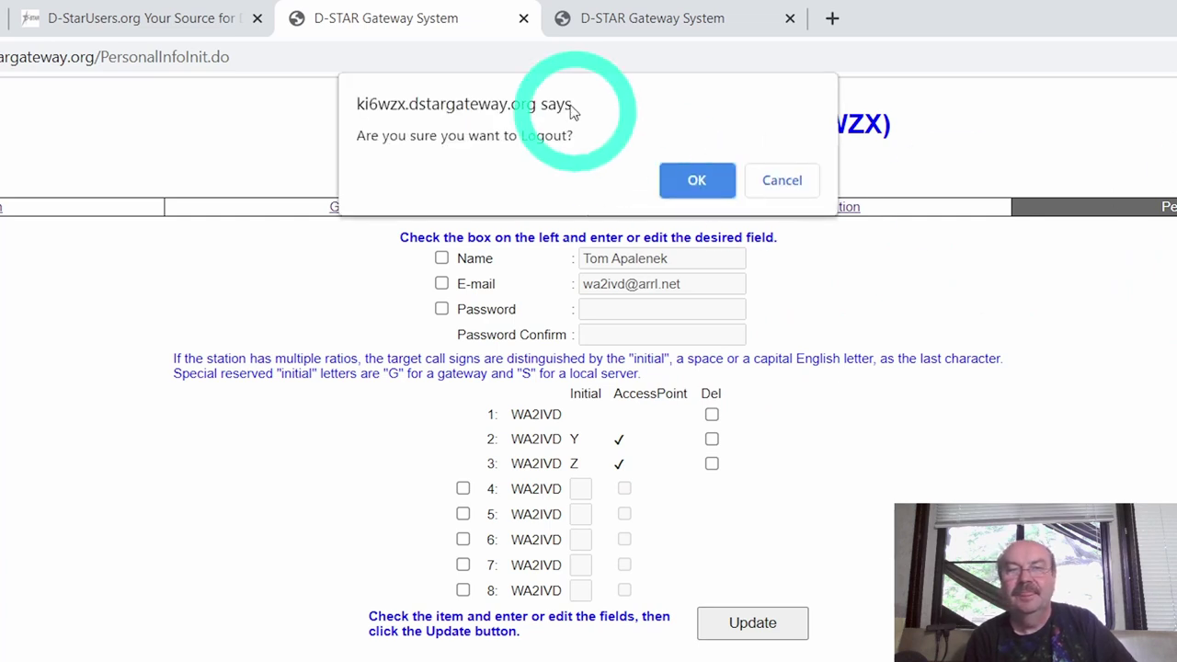
Step: Log out of the KI6WZX gateway
{"action": "left_click", "coordinate": [684, 183]}
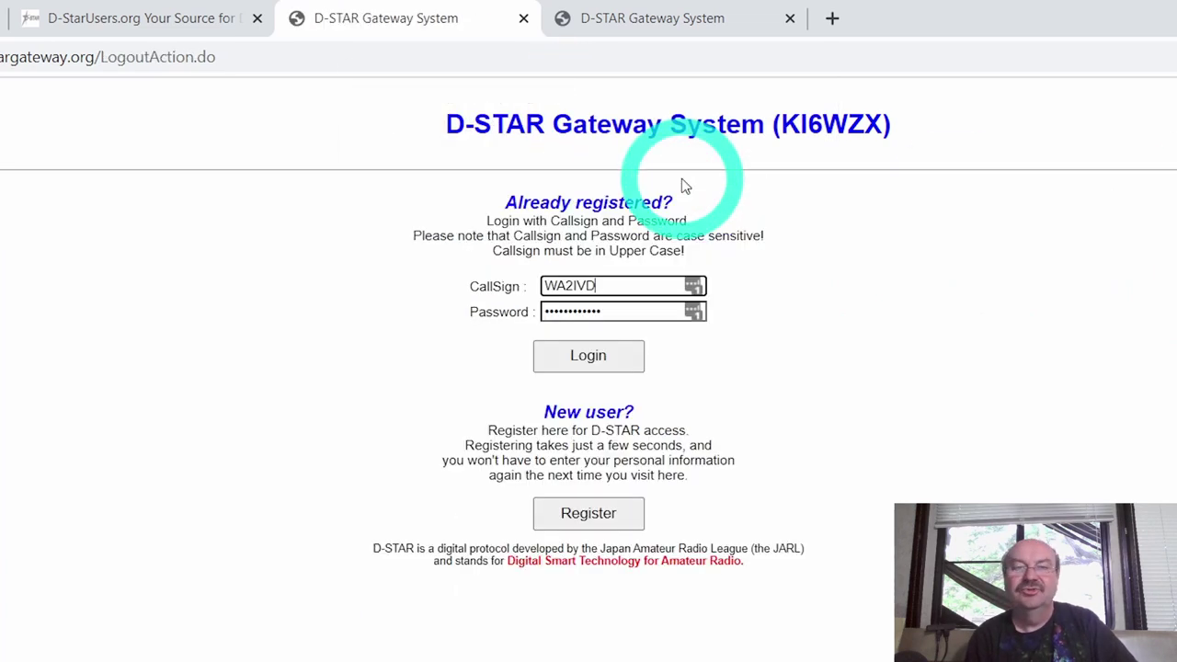